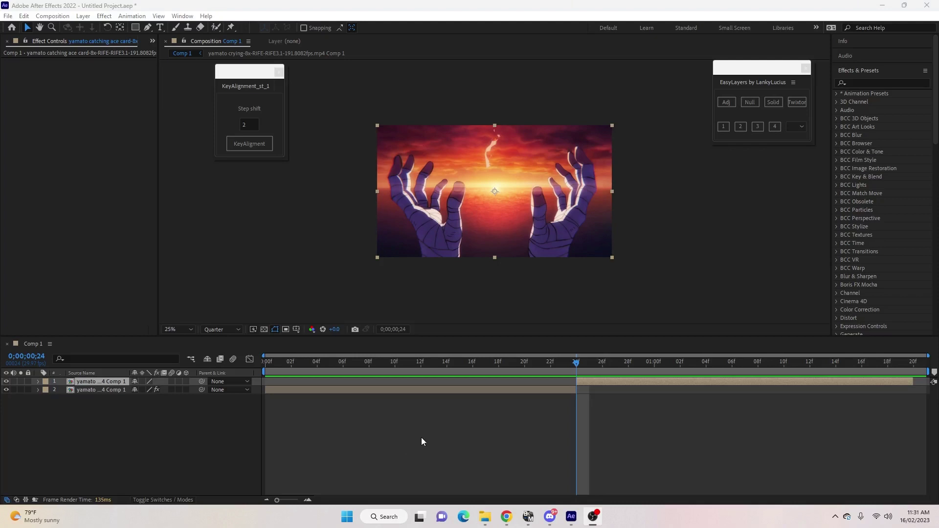
Step: Add a new adjustment layer above the two clips in Comp 1
{"action": "left_click", "coordinate": [579, 384]}
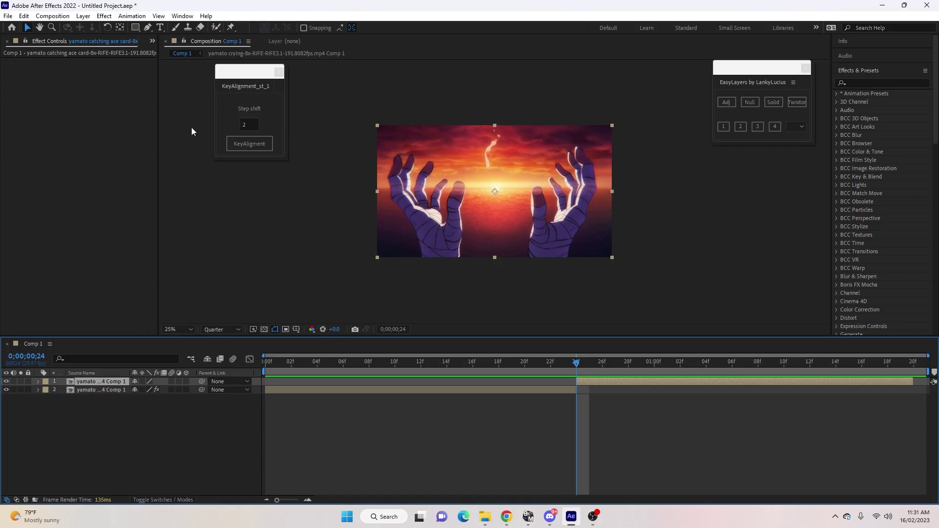
{"action": "left_click", "coordinate": [83, 16]}
{"action": "mouse_move", "coordinate": [100, 29]}
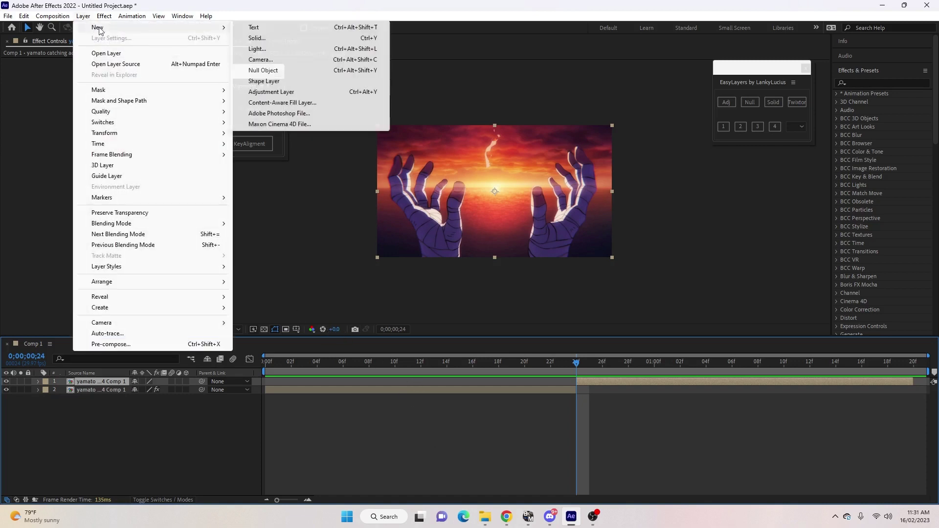
{"action": "left_click", "coordinate": [279, 92]}
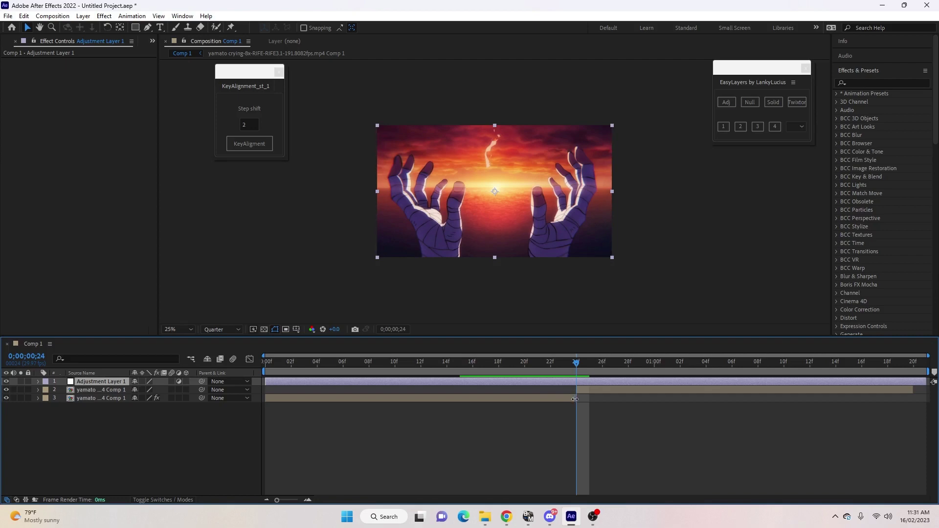
Step: Split the adjustment layer at 14f and delete the piece before it
{"action": "left_click_drag", "start_coordinate": [574, 399], "coordinate": [472, 425]}
{"action": "key", "text": "Page_Up"}
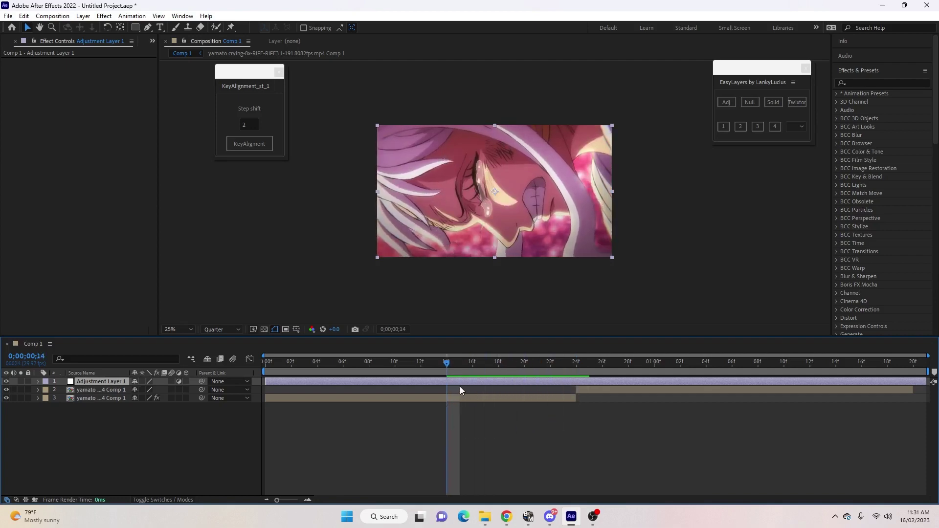
{"action": "key", "text": "Page_Up"}
{"action": "key", "text": "ctrl+shift+d"}
{"action": "left_click", "coordinate": [431, 389]}
{"action": "key", "text": "Delete"}
{"action": "left_click", "coordinate": [579, 364]}
Step: Split the adjustment layer at 1;04 and delete the part after it
{"action": "key", "text": "space"}
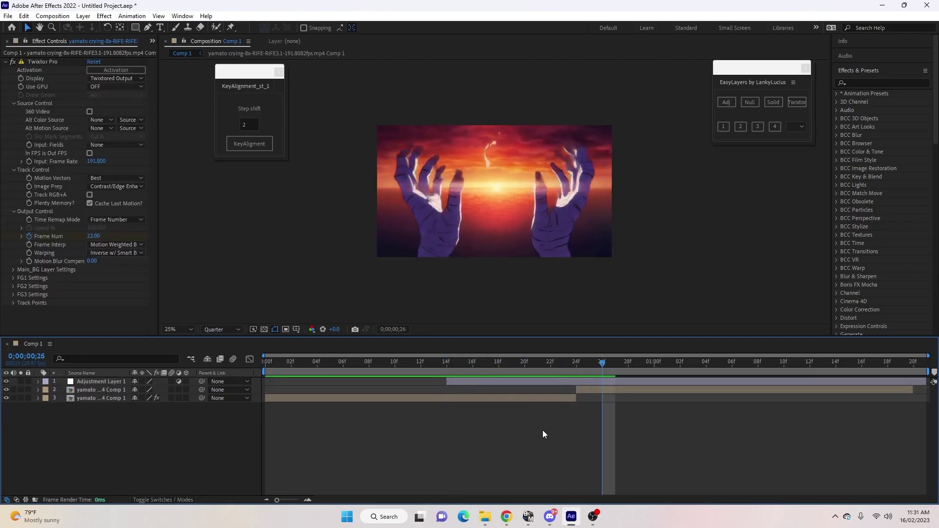
{"action": "left_click", "coordinate": [718, 381]}
{"action": "key", "text": "ctrl+shift+d"}
{"action": "key", "text": "Delete"}
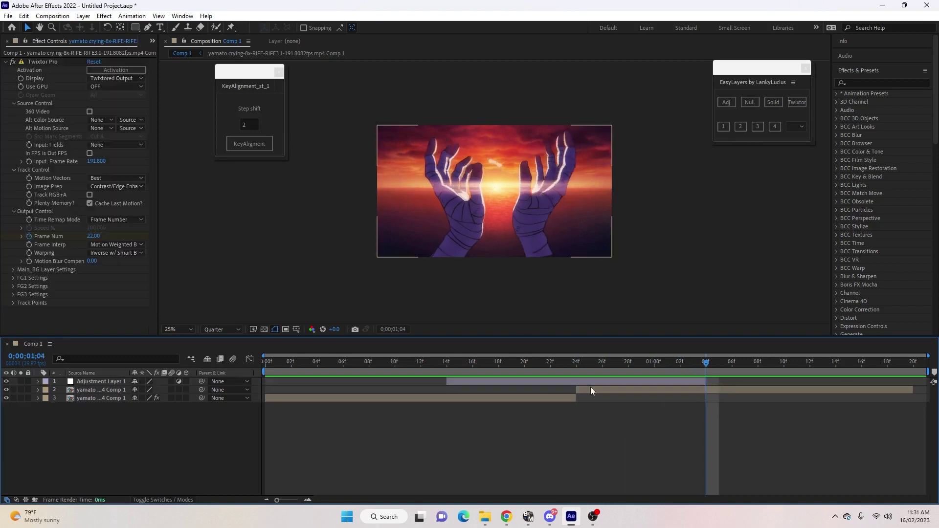
{"action": "left_click_drag", "start_coordinate": [573, 368], "coordinate": [459, 380]}
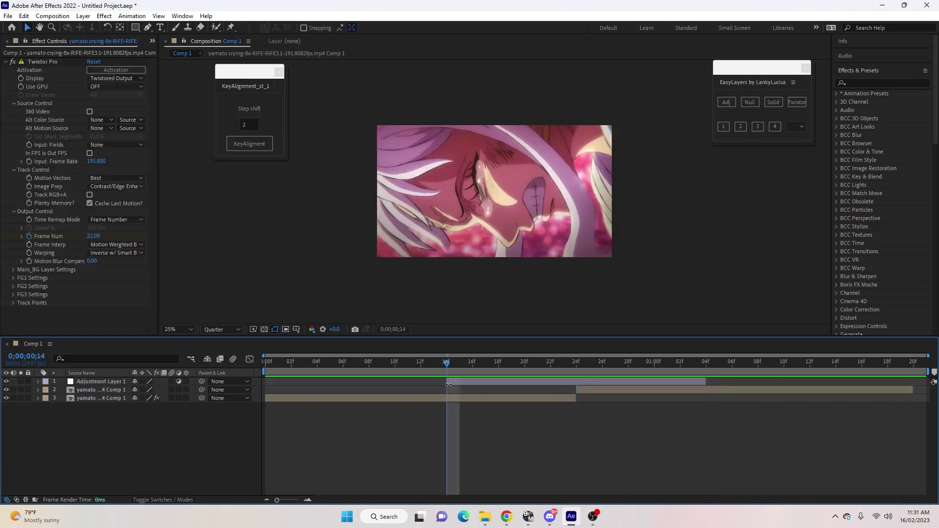
{"action": "left_click", "coordinate": [459, 381]}
Step: Search Effects & Presets for 'lens blur o' and apply BCC Lens Blur OBS to Adjustment Layer 1
{"action": "left_click", "coordinate": [864, 83]}
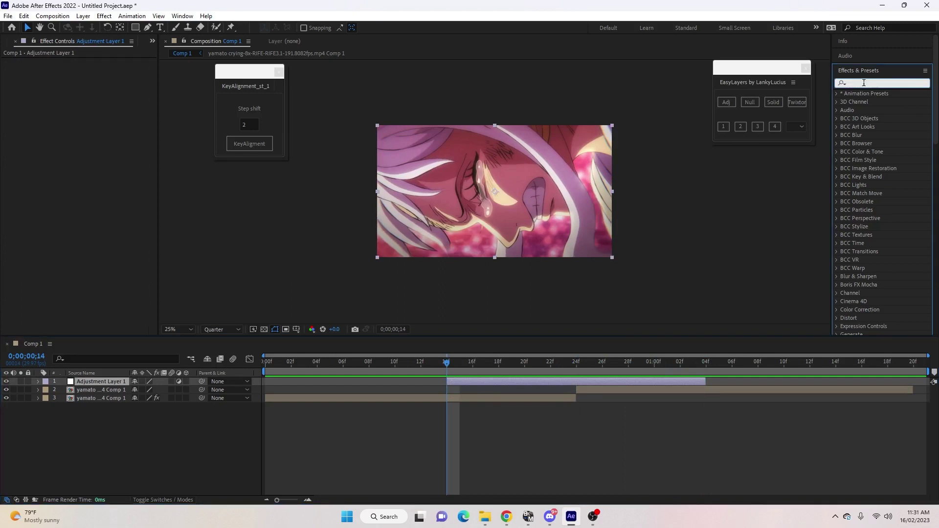
{"action": "type", "text": "lens blur o"}
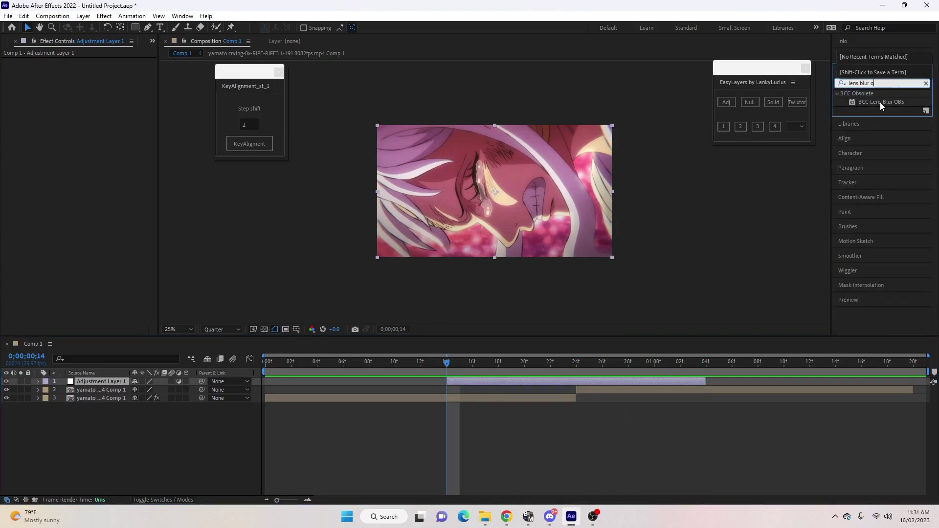
{"action": "left_click_drag", "start_coordinate": [879, 101], "coordinate": [858, 101]}
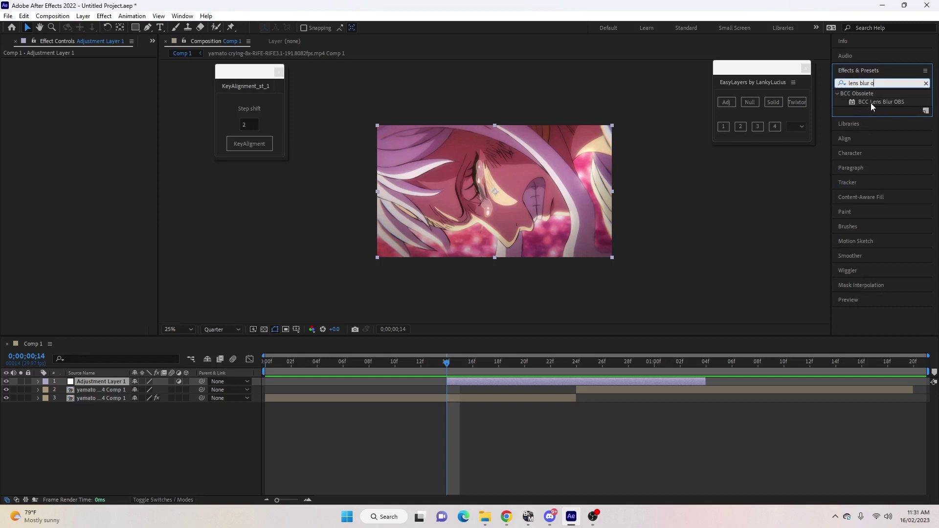
{"action": "left_click_drag", "start_coordinate": [870, 101], "coordinate": [459, 384]}
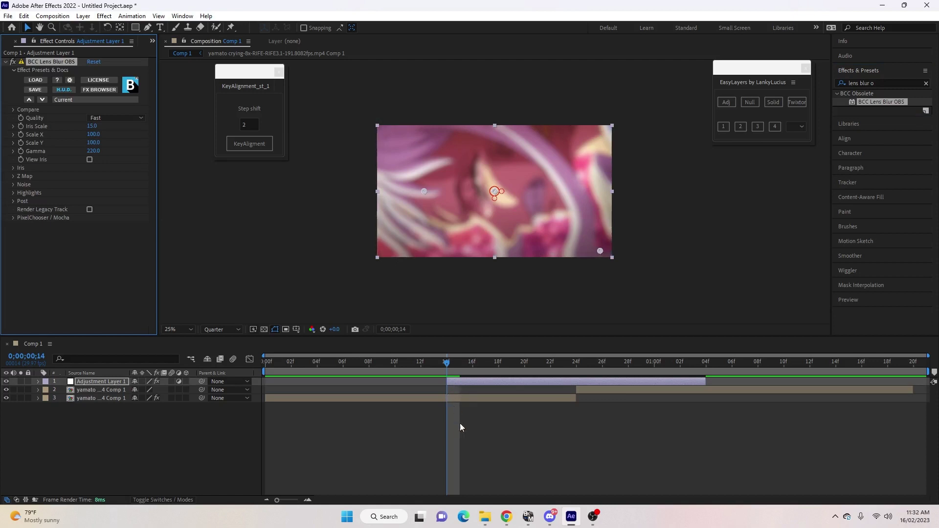
{"action": "left_click", "coordinate": [454, 382]}
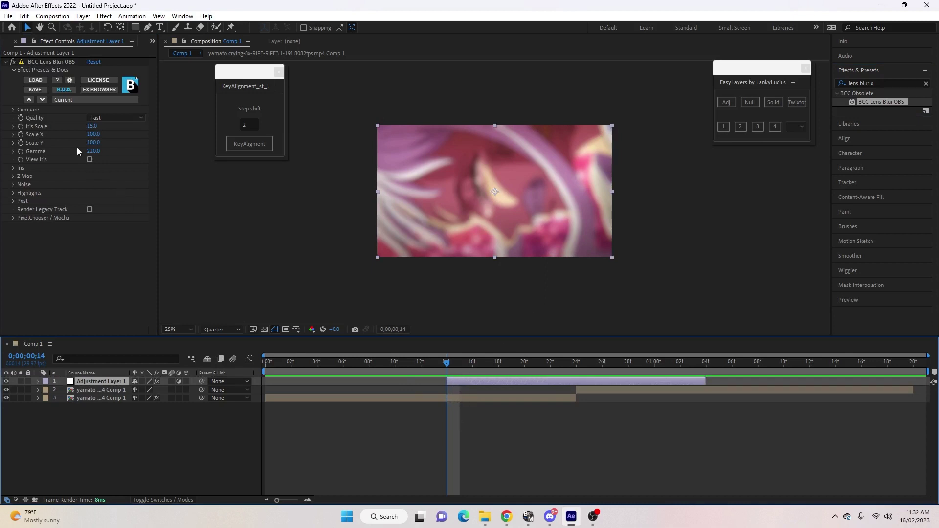
Step: Keyframe the lens blur's Iris Scale at 0 on 14f, set Gamma to 900, and show keyframed properties
{"action": "left_click", "coordinate": [37, 126]}
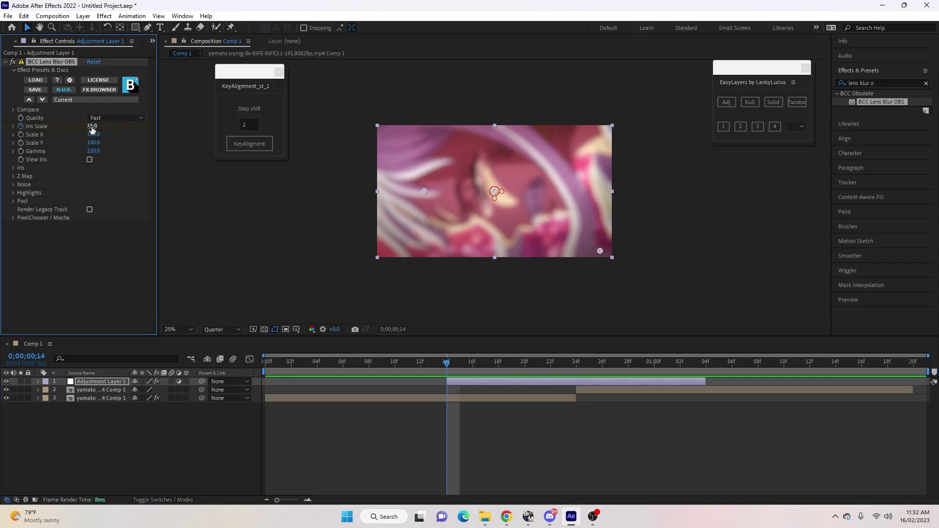
{"action": "left_click", "coordinate": [91, 127]}
{"action": "type", "text": "0"}
{"action": "key", "text": "Return"}
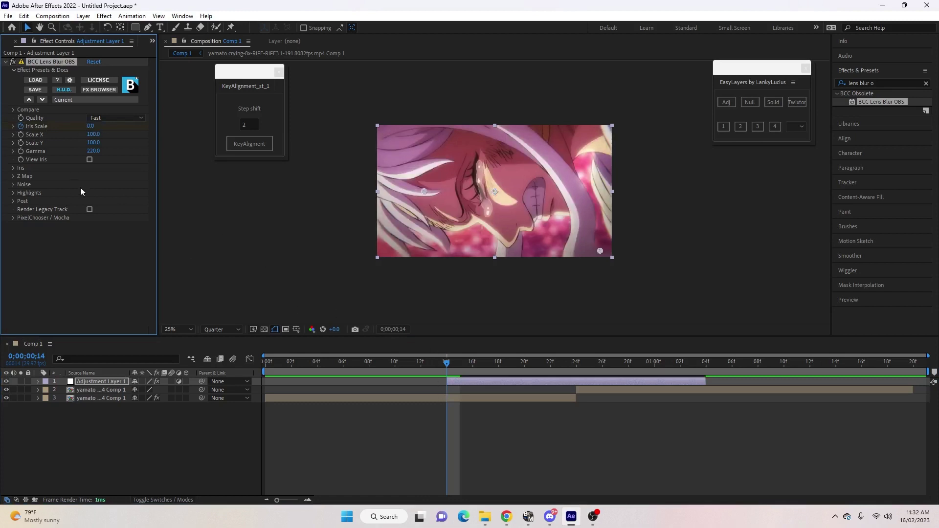
{"action": "left_click", "coordinate": [93, 152]}
{"action": "type", "text": "900"}
{"action": "key", "text": "Return"}
{"action": "left_click", "coordinate": [458, 382]}
{"action": "key", "text": "u"}
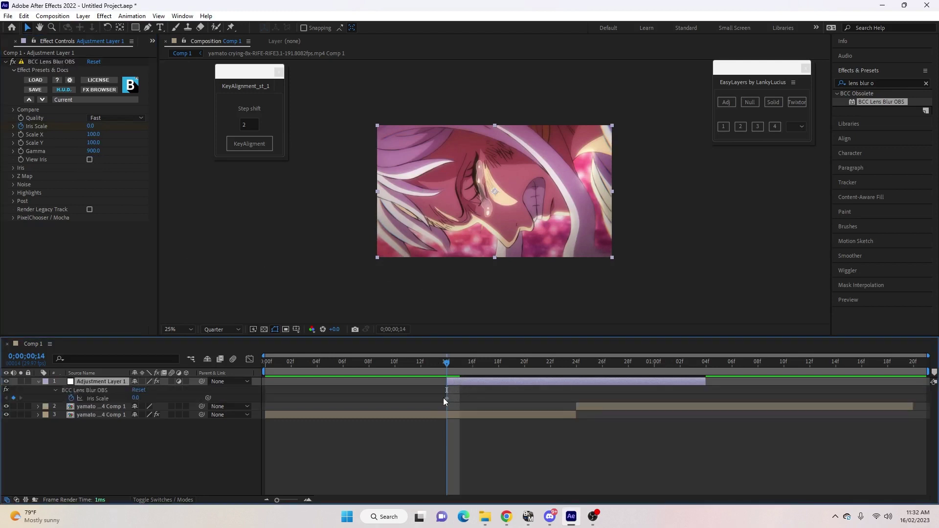
Step: Keyframe Iris Scale at 15 around frames 23 to 25 at the clip join
{"action": "left_click_drag", "start_coordinate": [446, 363], "coordinate": [567, 389]}
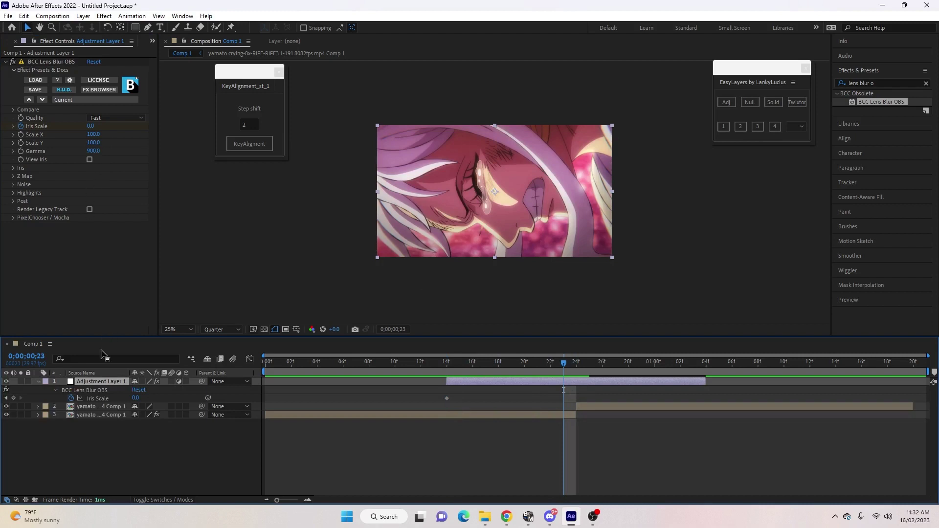
{"action": "left_click", "coordinate": [13, 398]}
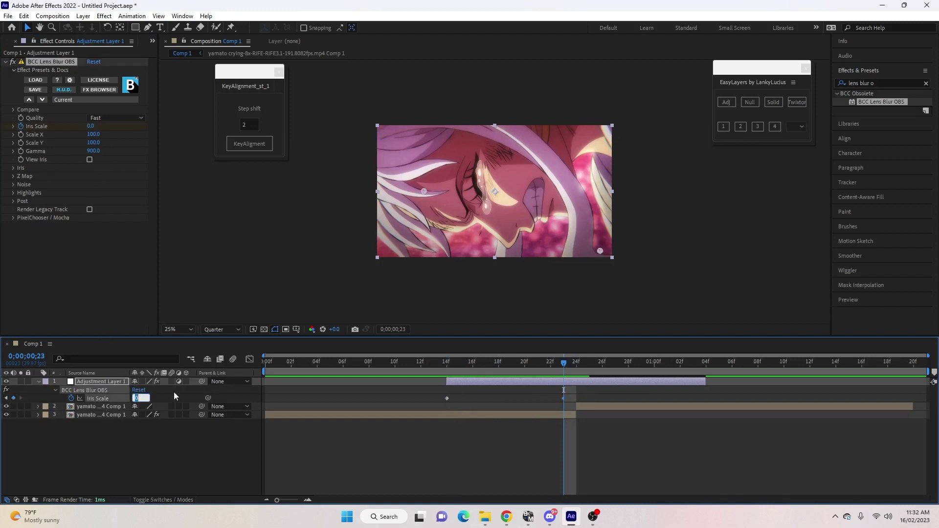
{"action": "type", "text": "12"}
{"action": "key", "text": "Return"}
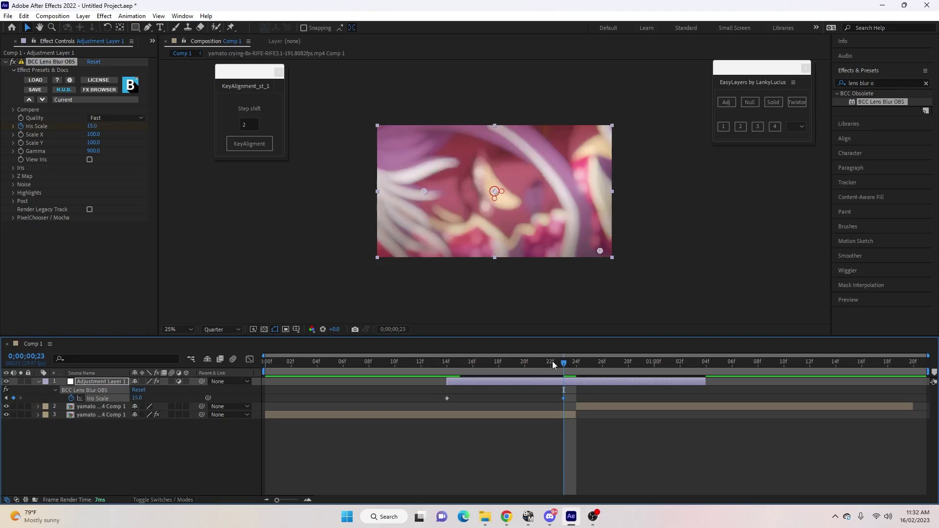
{"action": "left_click_drag", "start_coordinate": [565, 362], "coordinate": [585, 374]}
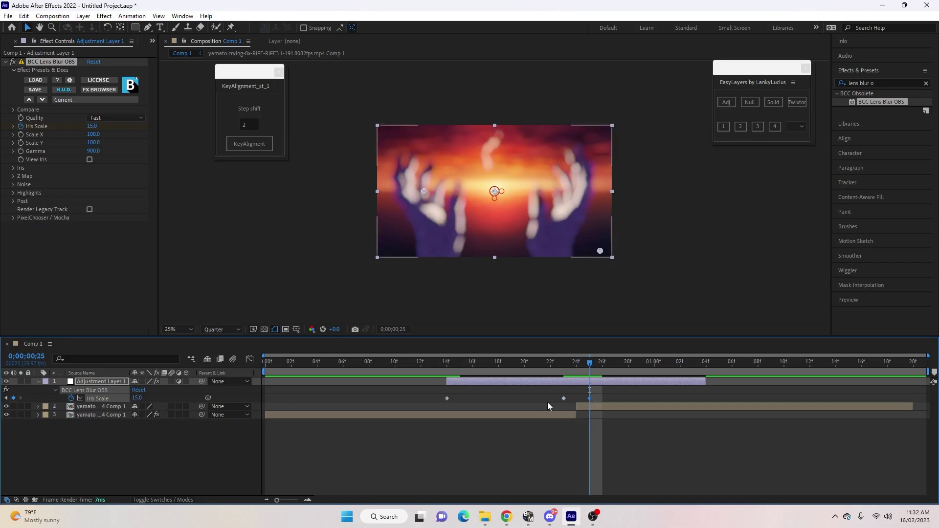
Step: Add an Iris Scale keyframe of 0 at 1;04
{"action": "left_click_drag", "start_coordinate": [600, 367], "coordinate": [701, 390]}
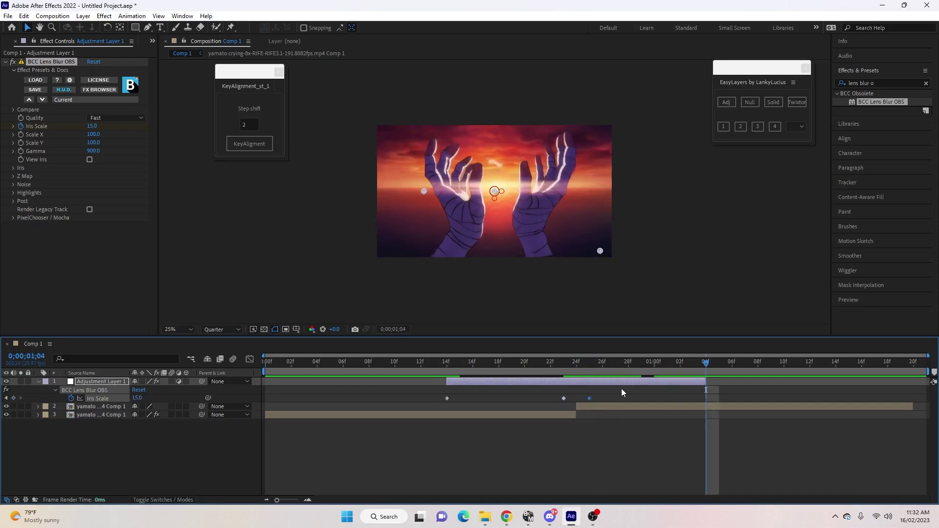
{"action": "left_click", "coordinate": [13, 397]}
{"action": "left_click", "coordinate": [137, 398]}
{"action": "type", "text": "0"}
{"action": "key", "text": "Return"}
Step: Select all four Iris Scale keyframes and apply Easy Ease with F9
{"action": "left_click", "coordinate": [566, 368]}
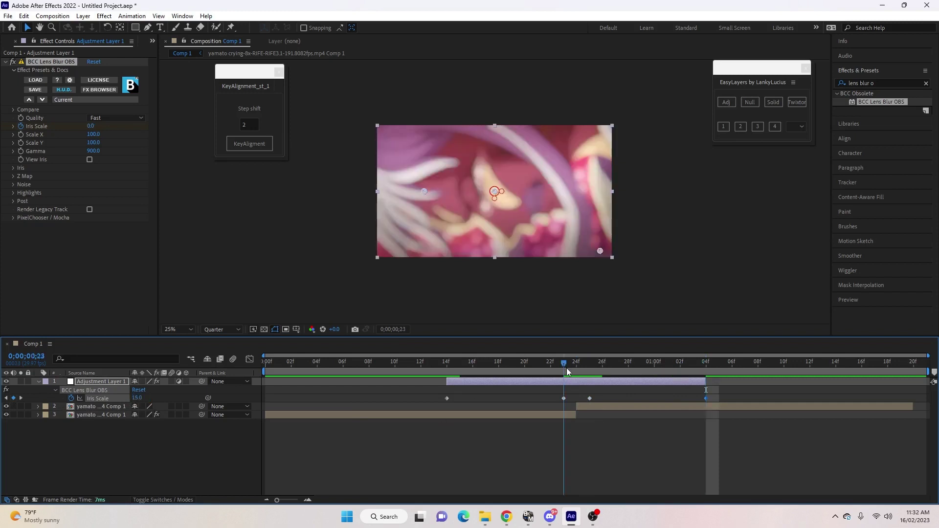
{"action": "left_click_drag", "start_coordinate": [564, 369], "coordinate": [580, 371]}
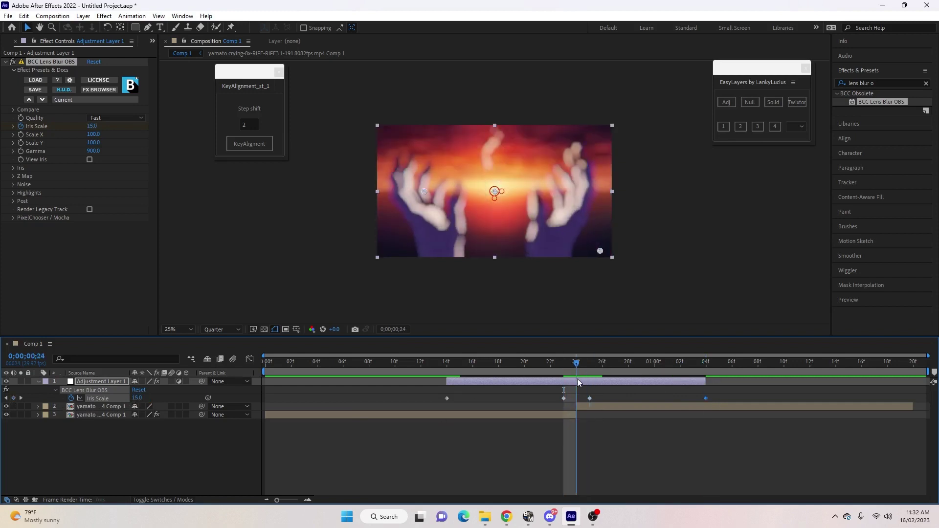
{"action": "left_click_drag", "start_coordinate": [432, 395], "coordinate": [706, 400]}
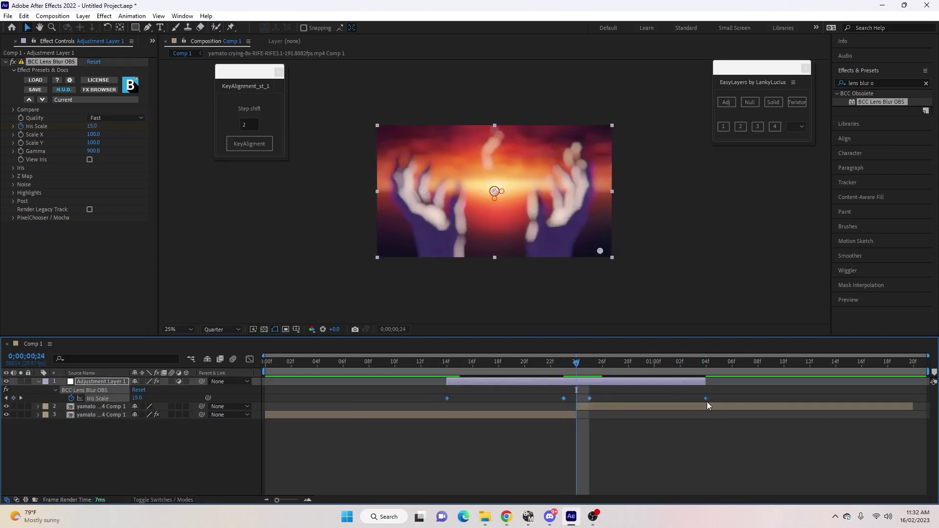
{"action": "key", "text": "F9"}
{"action": "left_click", "coordinate": [249, 359]}
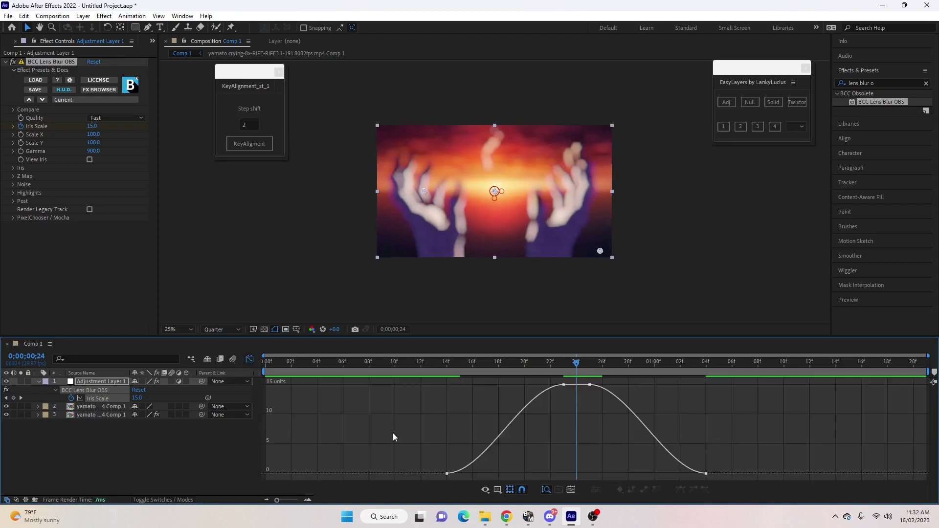
Step: Drag the Iris Scale Bezier handles to steepen the rise and fall-off around the join, then exit the Graph Editor
{"action": "left_click", "coordinate": [446, 473]}
{"action": "left_click_drag", "start_coordinate": [486, 474], "coordinate": [552, 477]}
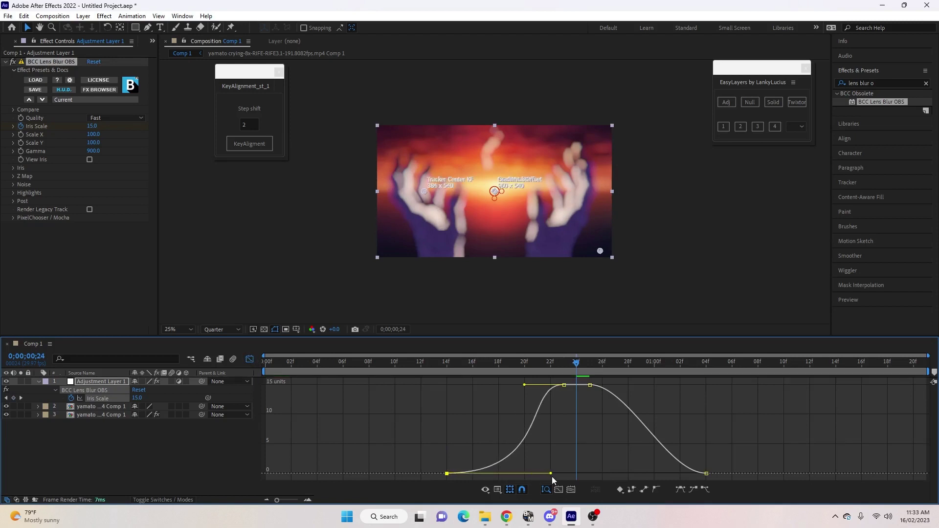
{"action": "left_click_drag", "start_coordinate": [524, 385], "coordinate": [556, 385]}
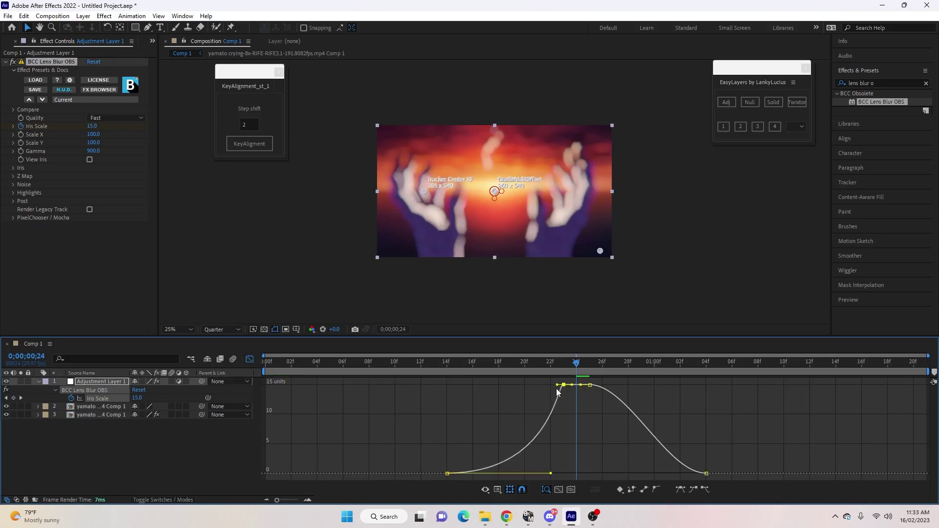
{"action": "left_click", "coordinate": [589, 385]}
{"action": "left_click_drag", "start_coordinate": [628, 385], "coordinate": [603, 385]}
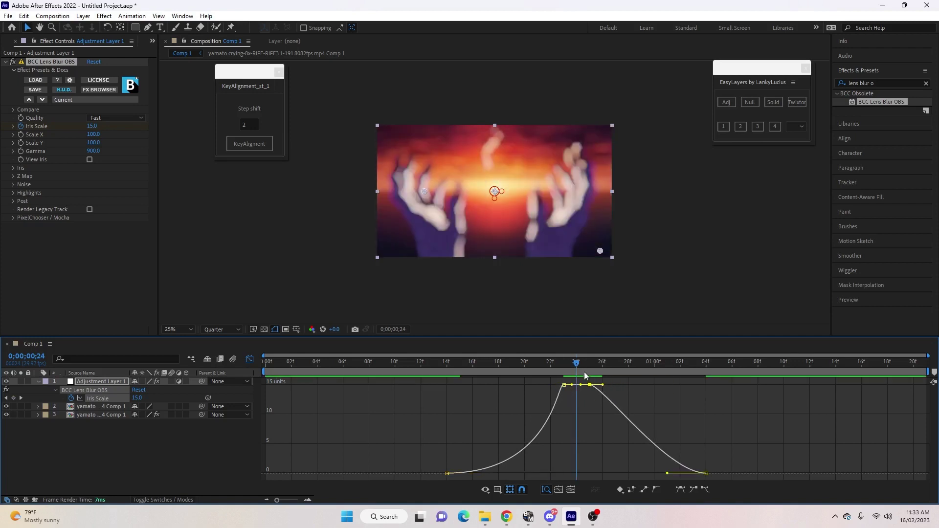
{"action": "key", "text": "Page_Down"}
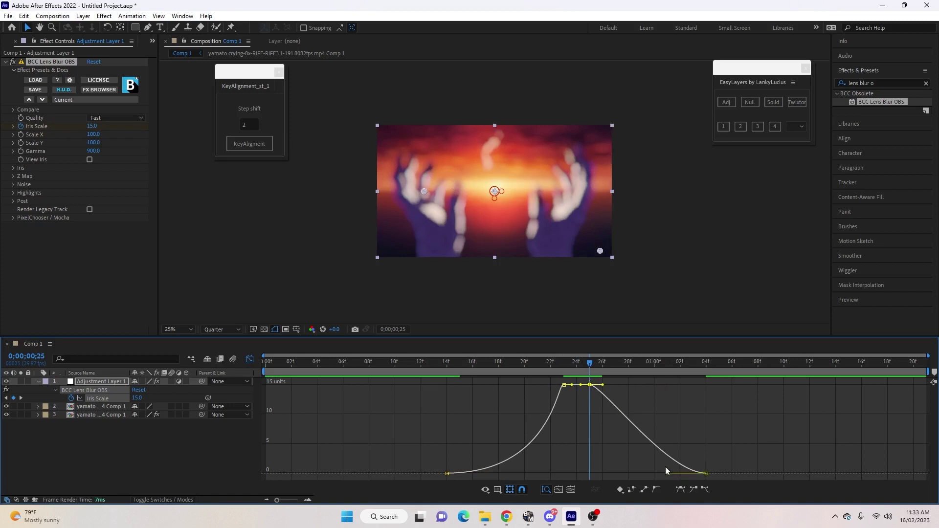
{"action": "left_click_drag", "start_coordinate": [667, 473], "coordinate": [600, 470]}
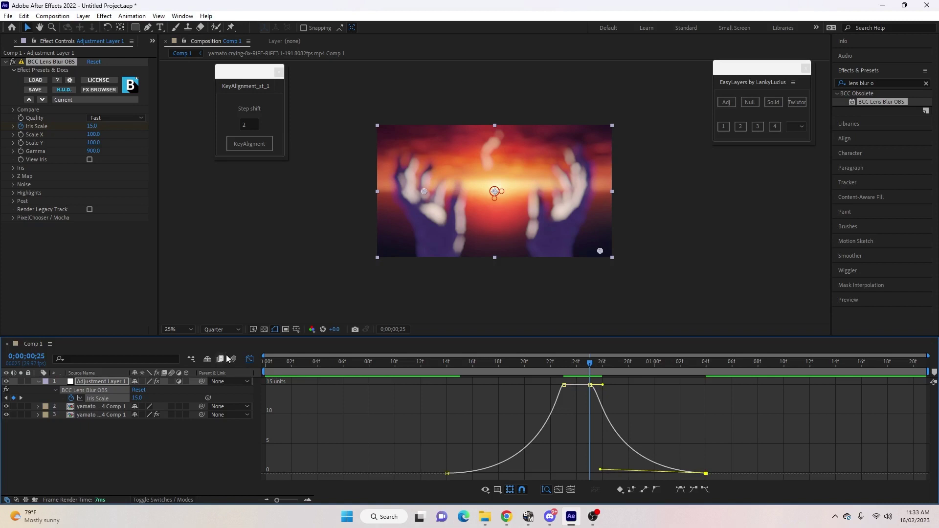
{"action": "left_click", "coordinate": [250, 360]}
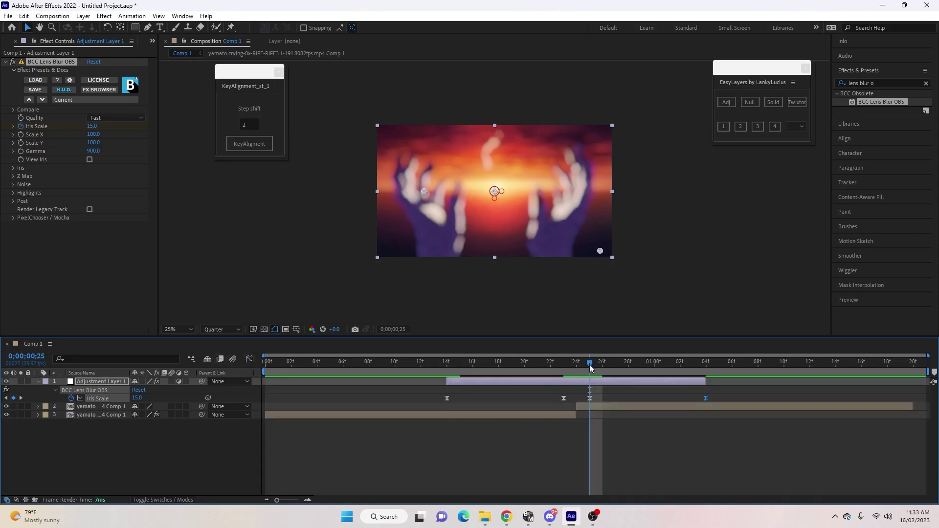
{"action": "left_click_drag", "start_coordinate": [588, 365], "coordinate": [566, 406]}
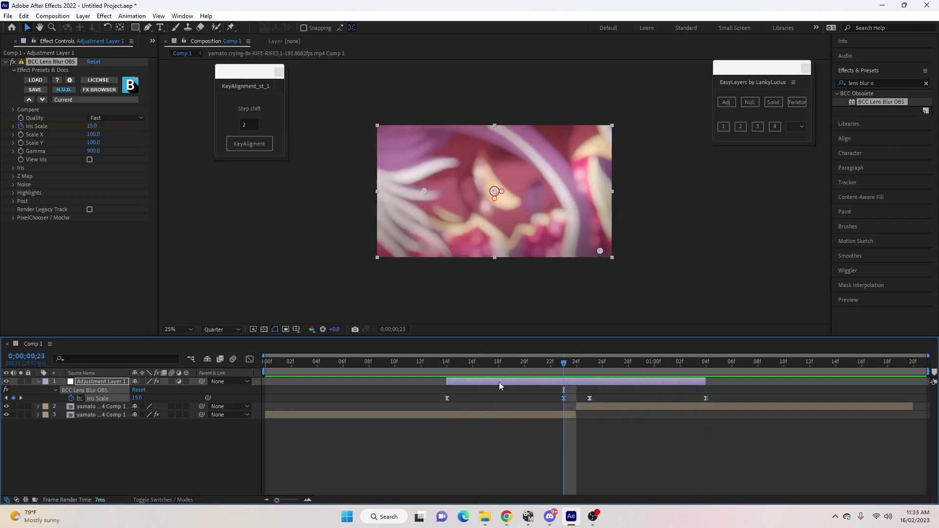
{"action": "left_click_drag", "start_coordinate": [564, 366], "coordinate": [447, 384]}
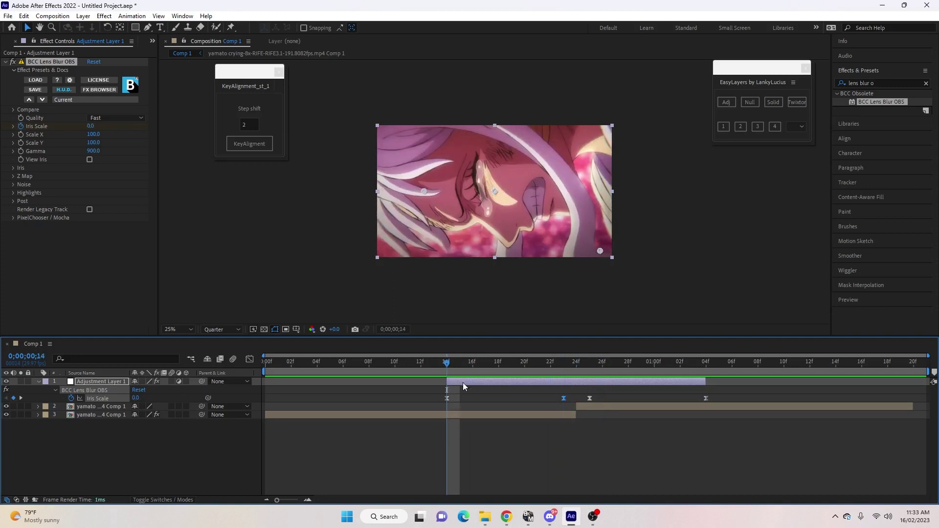
{"action": "key", "text": "Page_Down"}
{"action": "key", "text": "Page_Down"}
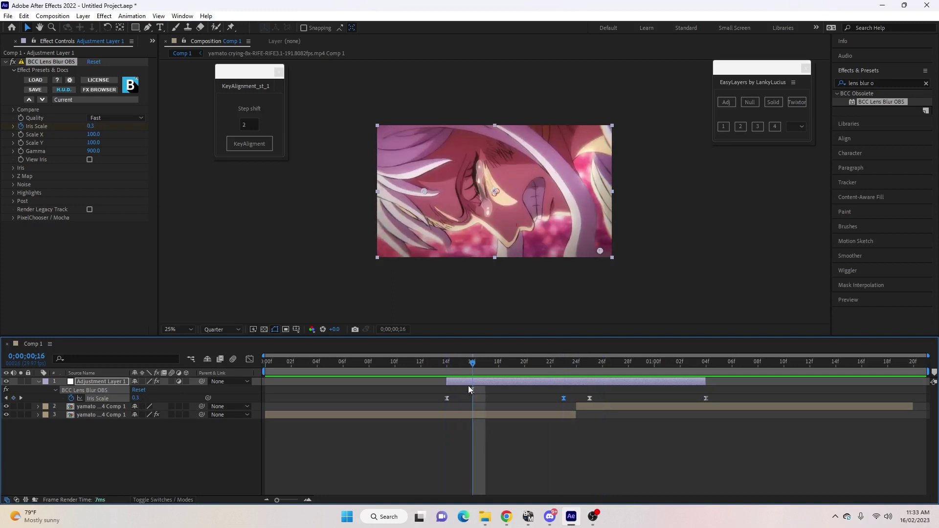
Step: Search 'exposur' and apply Color Correction > Exposure to Adjustment Layer 1
{"action": "left_click", "coordinate": [880, 83]}
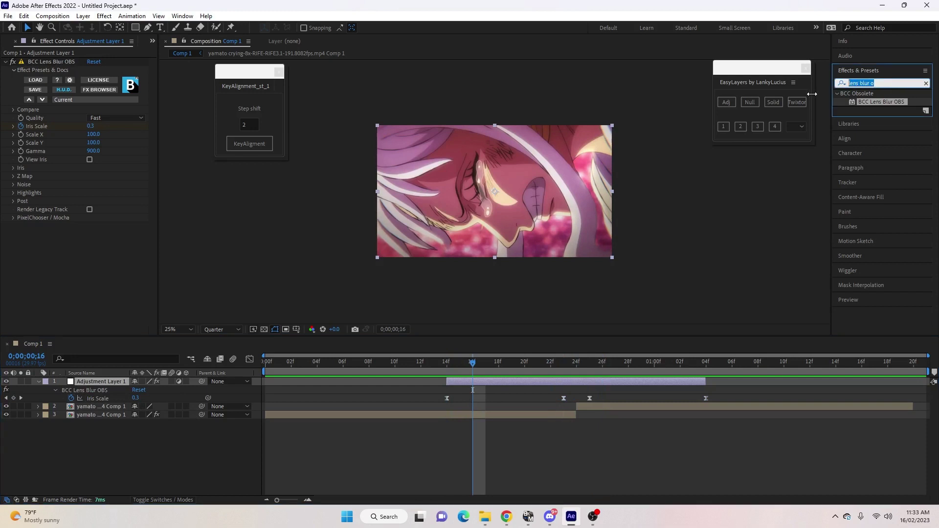
{"action": "type", "text": "exposure"}
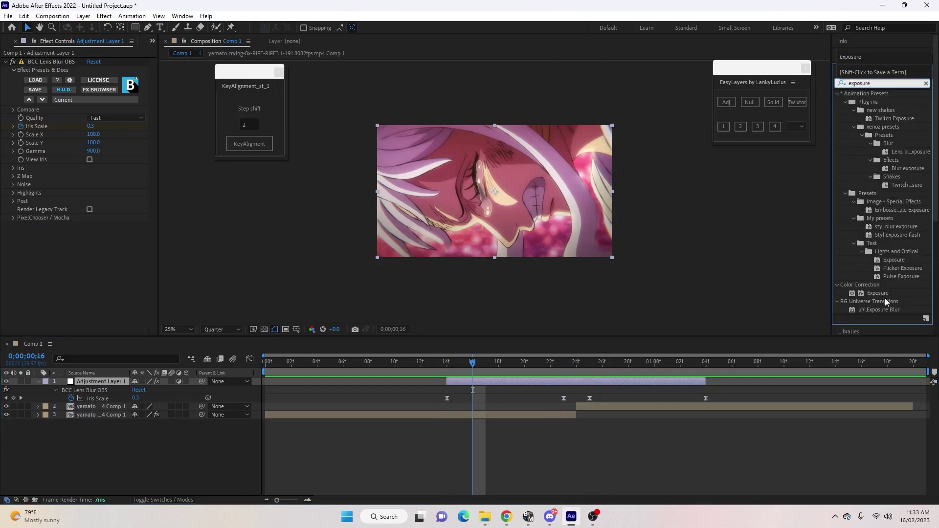
{"action": "left_click_drag", "start_coordinate": [869, 293], "coordinate": [485, 380]}
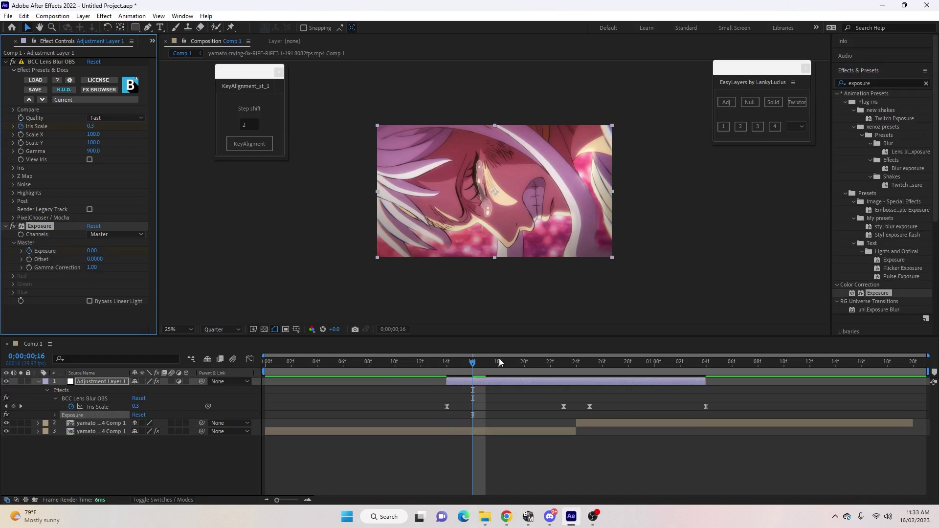
Step: At frame 24, show keyframed properties and keyframe Exposure at 1.00
{"action": "left_click", "coordinate": [576, 362]}
{"action": "left_click", "coordinate": [579, 381]}
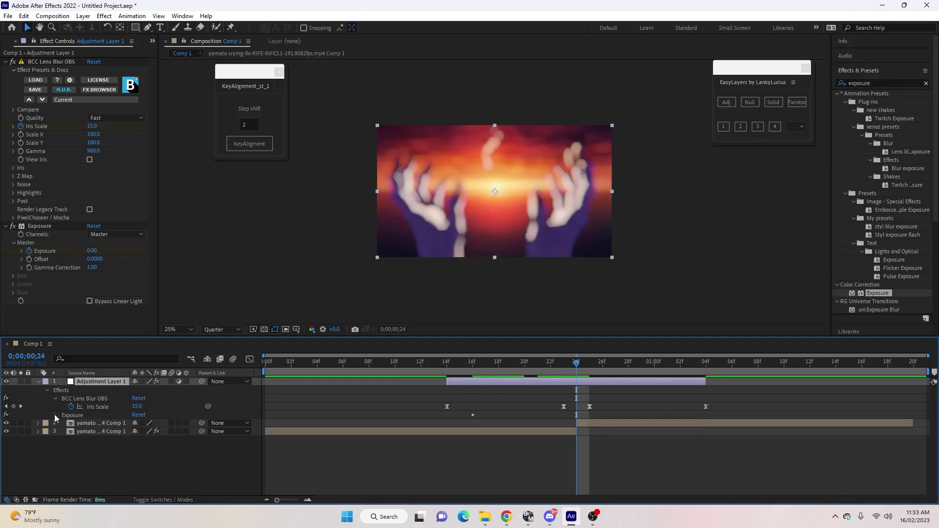
{"action": "key", "text": "u"}
{"action": "key", "text": "u"}
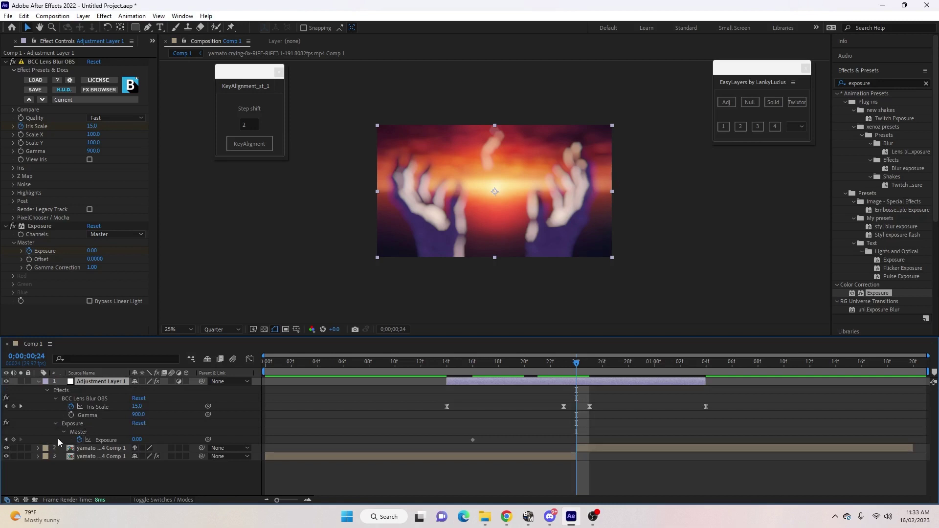
{"action": "left_click", "coordinate": [13, 439]}
{"action": "left_click", "coordinate": [139, 440]}
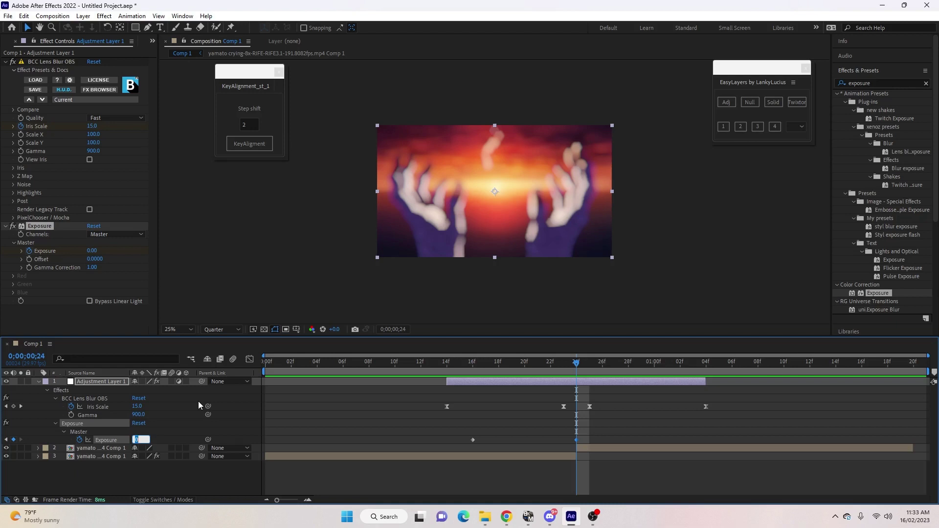
{"action": "type", "text": "1"}
{"action": "key", "text": "Return"}
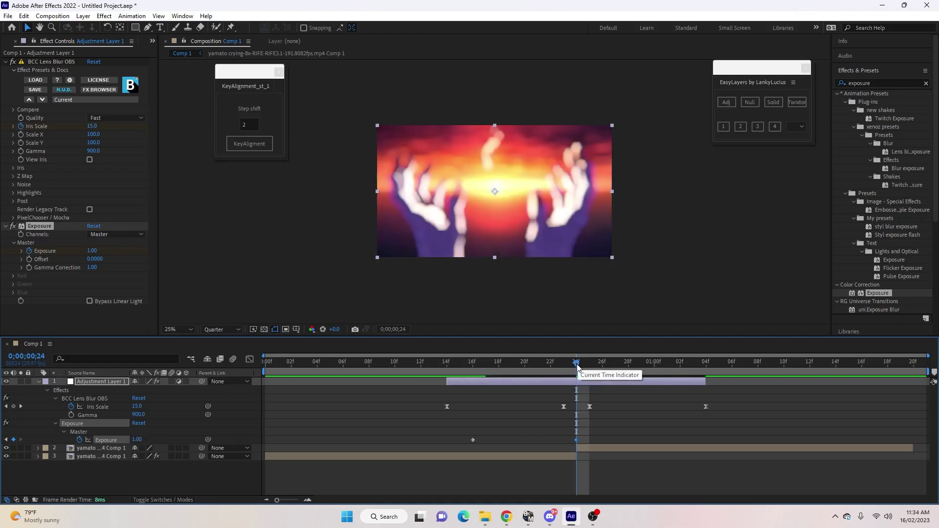
Step: Add an Exposure keyframe of 0 at 1;02
{"action": "left_click_drag", "start_coordinate": [577, 364], "coordinate": [685, 414]}
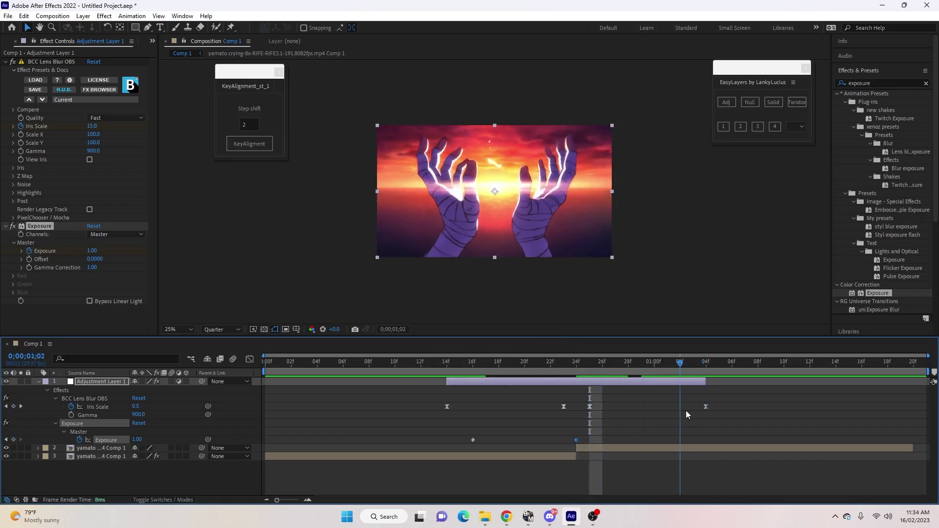
{"action": "left_click", "coordinate": [13, 439]}
{"action": "left_click", "coordinate": [138, 439]}
{"action": "type", "text": "0"}
{"action": "key", "text": "Return"}
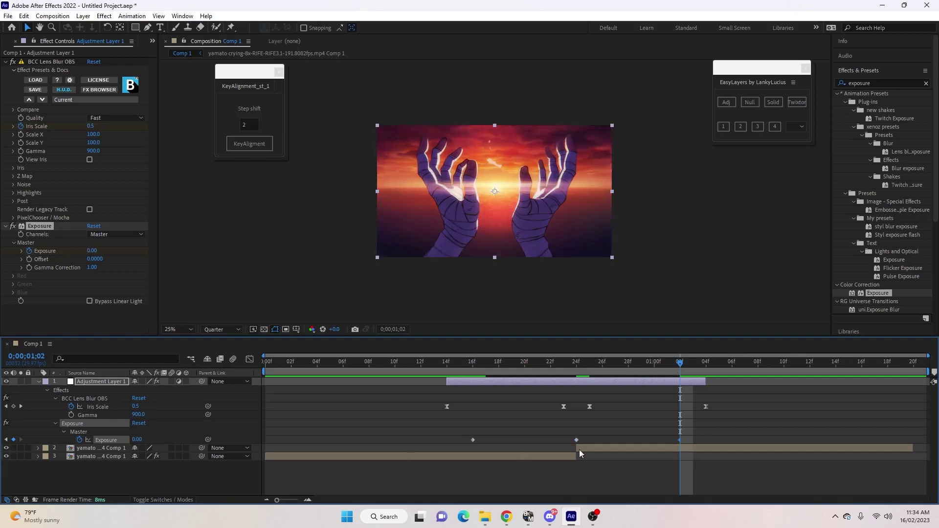
Step: Select all three Exposure keyframes and apply Easy Ease with F9
{"action": "left_click_drag", "start_coordinate": [681, 364], "coordinate": [512, 380]}
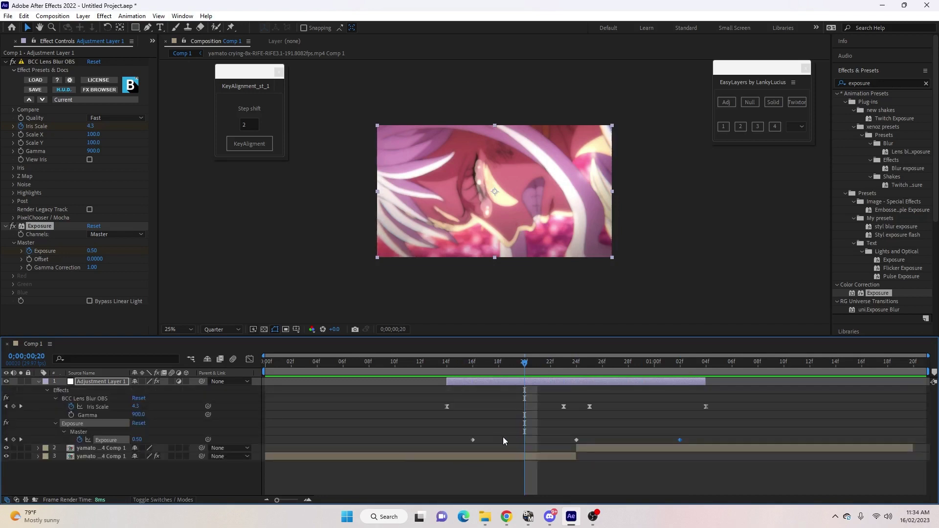
{"action": "left_click_drag", "start_coordinate": [461, 435], "coordinate": [700, 445]}
{"action": "key", "text": "F9"}
Step: In the Graph Editor, drag the Exposure Bezier handles into a sharp spike peaking at frame 24
{"action": "left_click", "coordinate": [250, 359]}
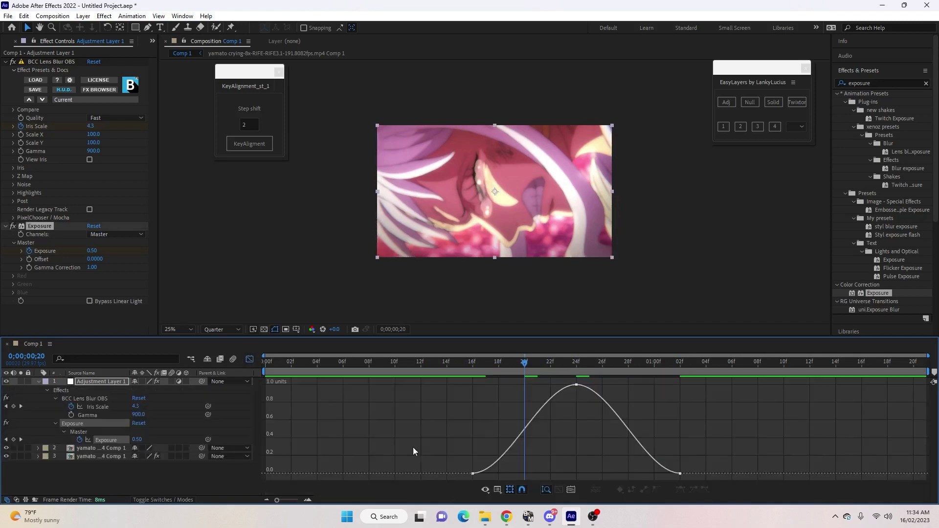
{"action": "left_click", "coordinate": [473, 474]}
{"action": "left_click_drag", "start_coordinate": [507, 475], "coordinate": [559, 474]}
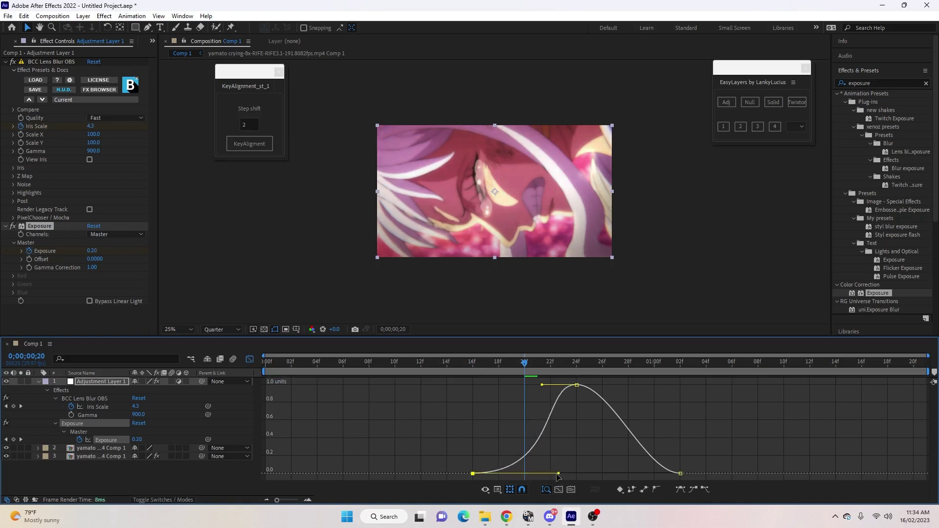
{"action": "left_click_drag", "start_coordinate": [542, 385], "coordinate": [583, 385]}
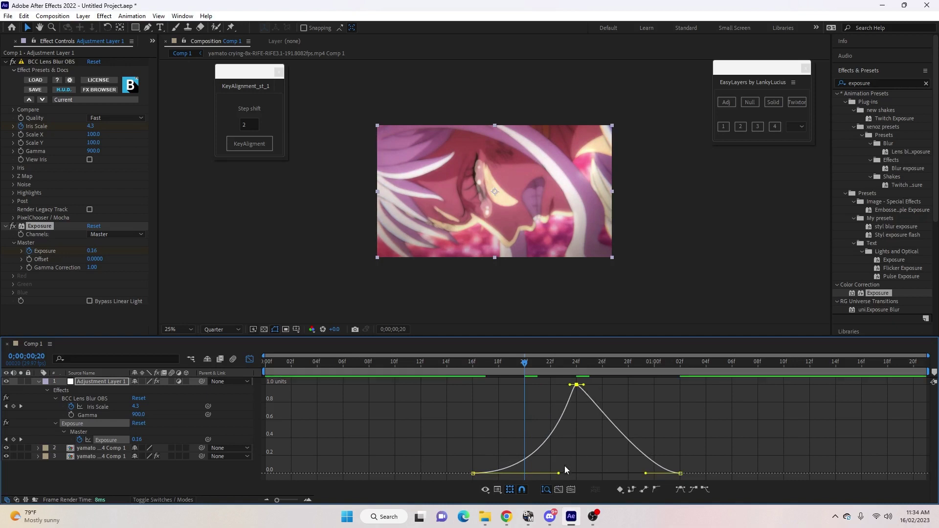
{"action": "left_click_drag", "start_coordinate": [559, 474], "coordinate": [561, 474]}
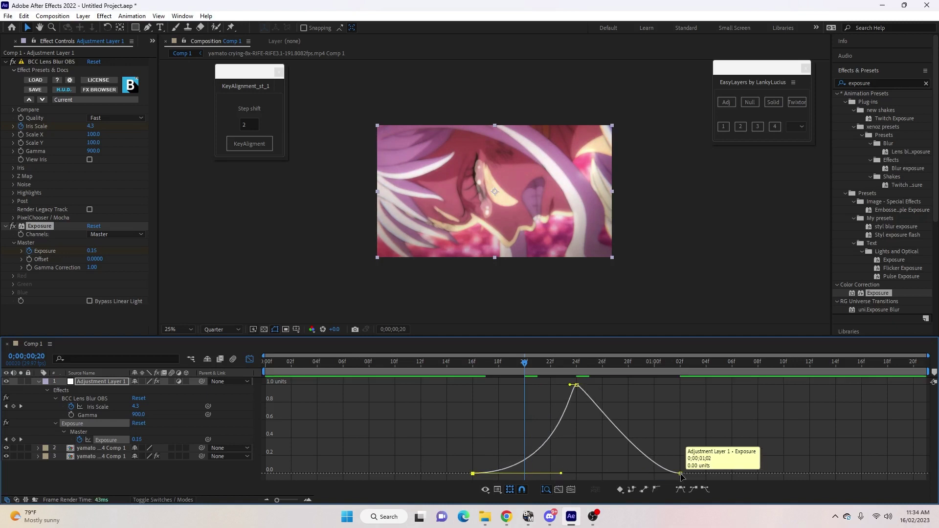
{"action": "left_click", "coordinate": [681, 476]}
{"action": "left_click_drag", "start_coordinate": [644, 474], "coordinate": [597, 478]}
{"action": "left_click", "coordinate": [249, 359]}
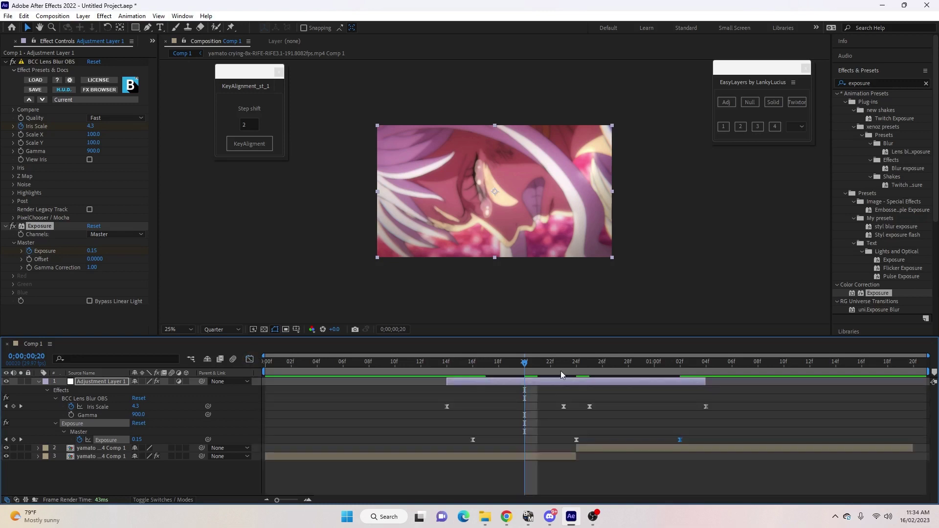
{"action": "left_click_drag", "start_coordinate": [523, 365], "coordinate": [422, 376]}
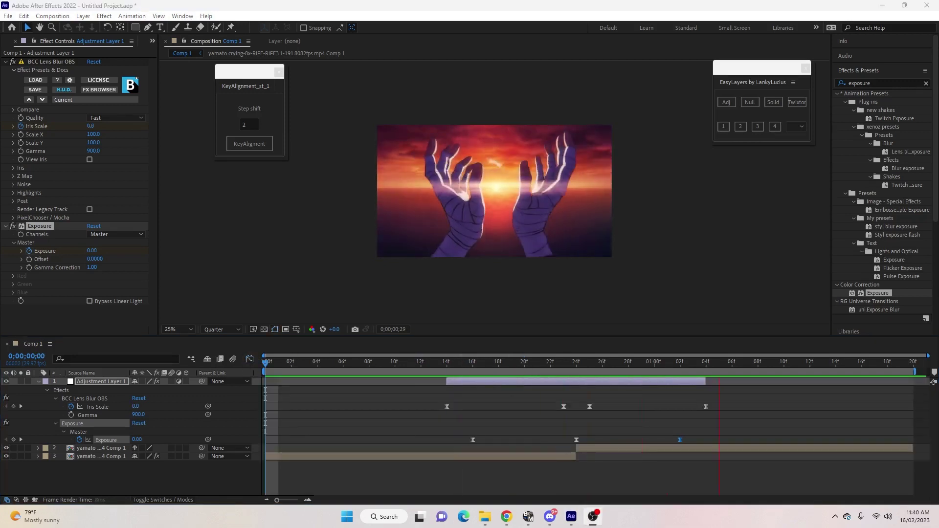